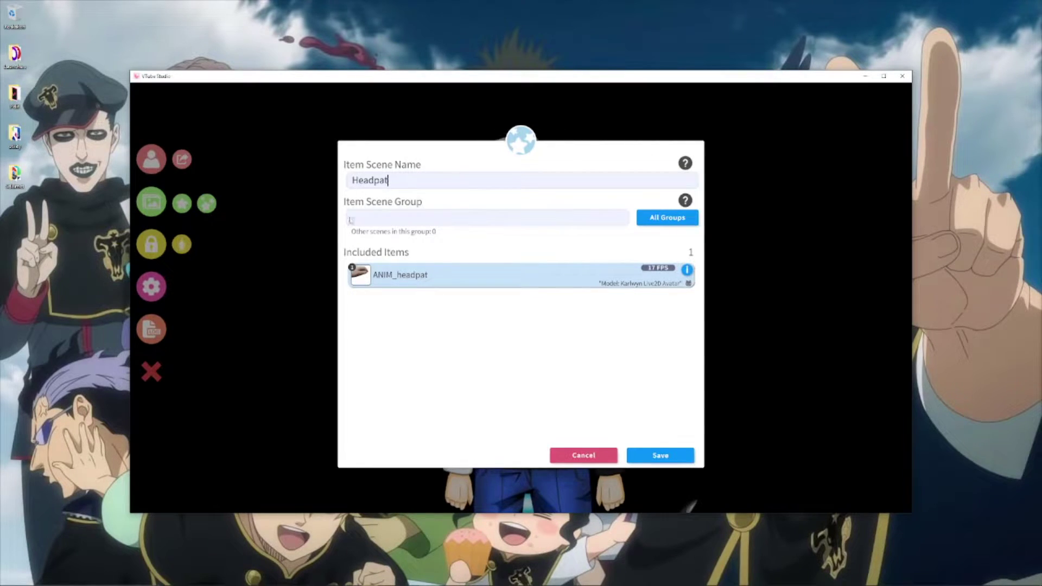
Set the Headpat item scene's group to 3, save it, and dismiss the saved confirmation
{"action": "left_click", "coordinate": [365, 224]}
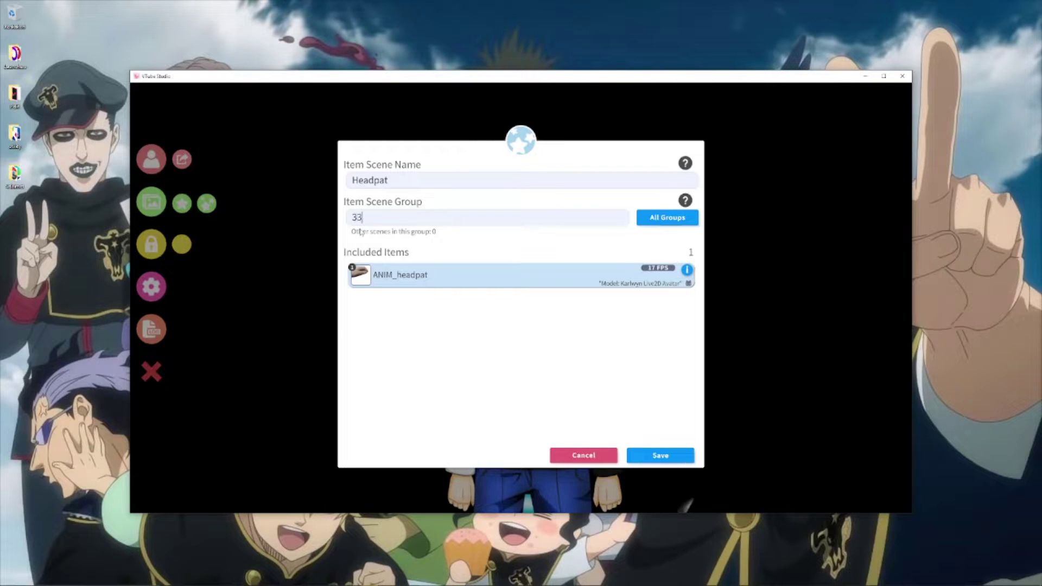
{"action": "key", "text": "BackSpace"}
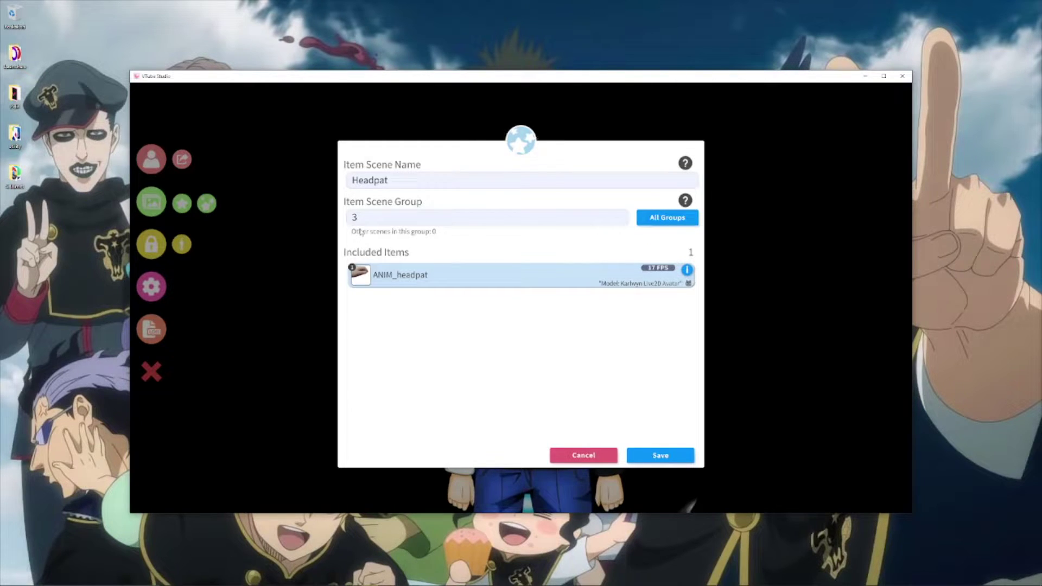
{"action": "left_click", "coordinate": [661, 456]}
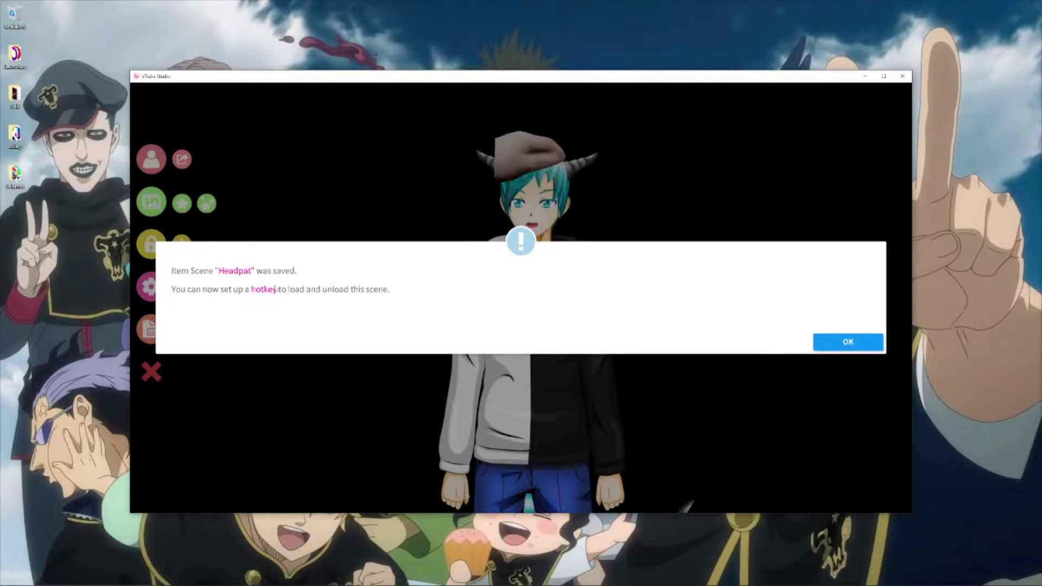
{"action": "left_click", "coordinate": [848, 342]}
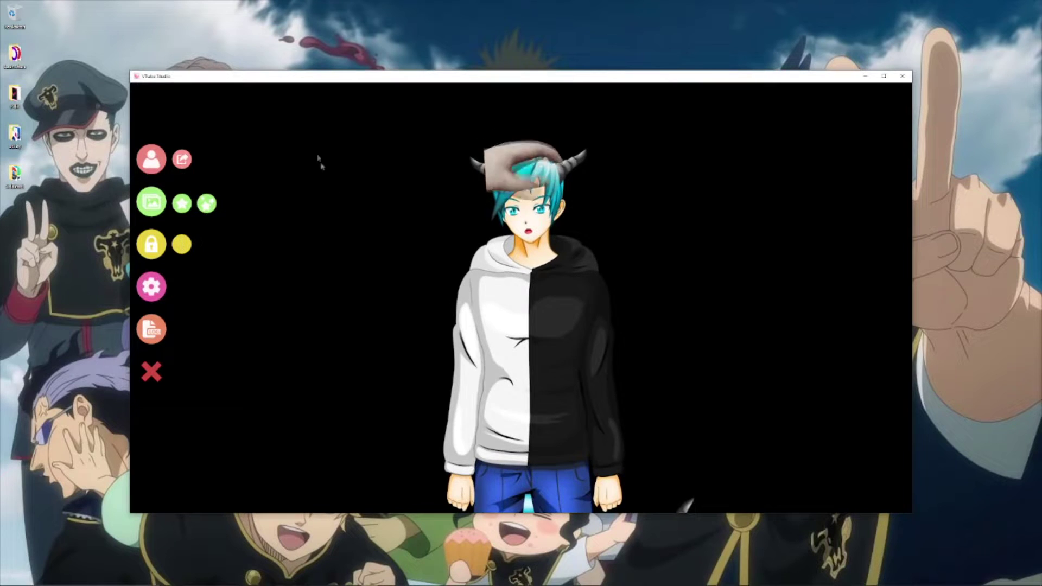
Browse the general settings, then view the hotkey list showing the Numpad1 and Numpad2 Toggle Item Scene hotkeys
{"action": "left_click", "coordinate": [152, 289]}
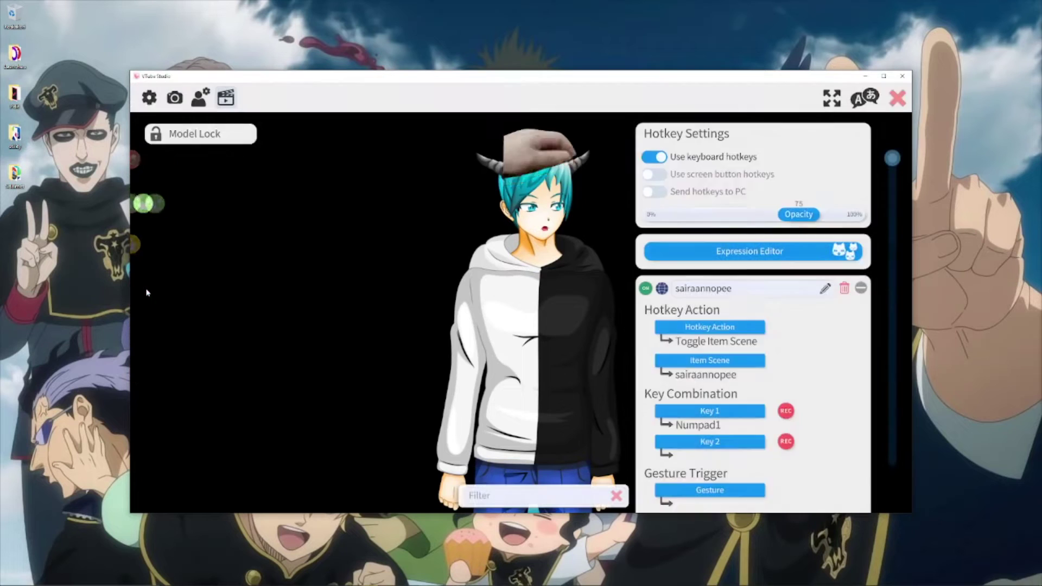
{"action": "left_click", "coordinate": [200, 98]}
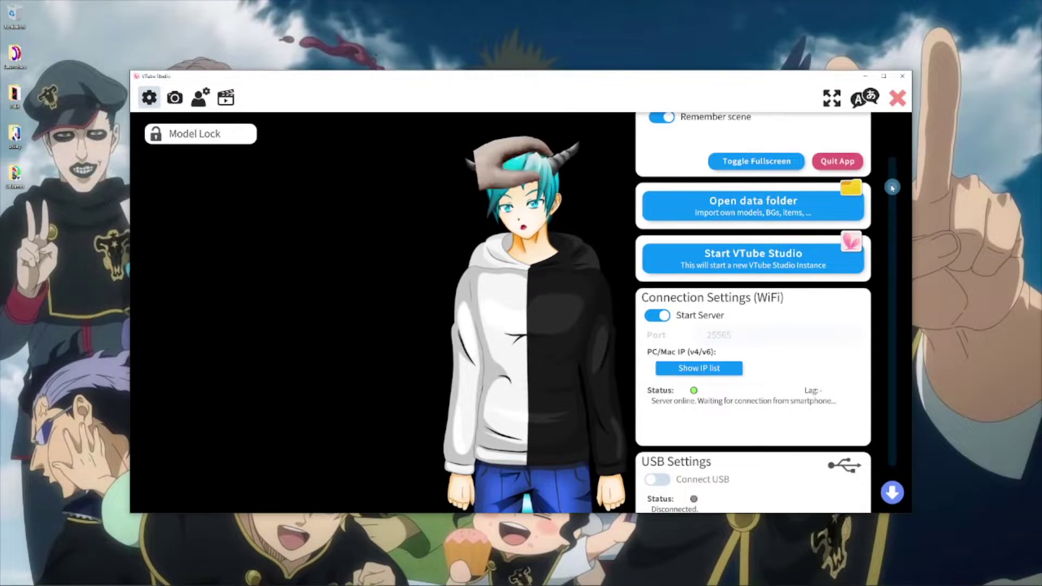
{"action": "left_click_drag", "start_coordinate": [892, 187], "coordinate": [893, 157]}
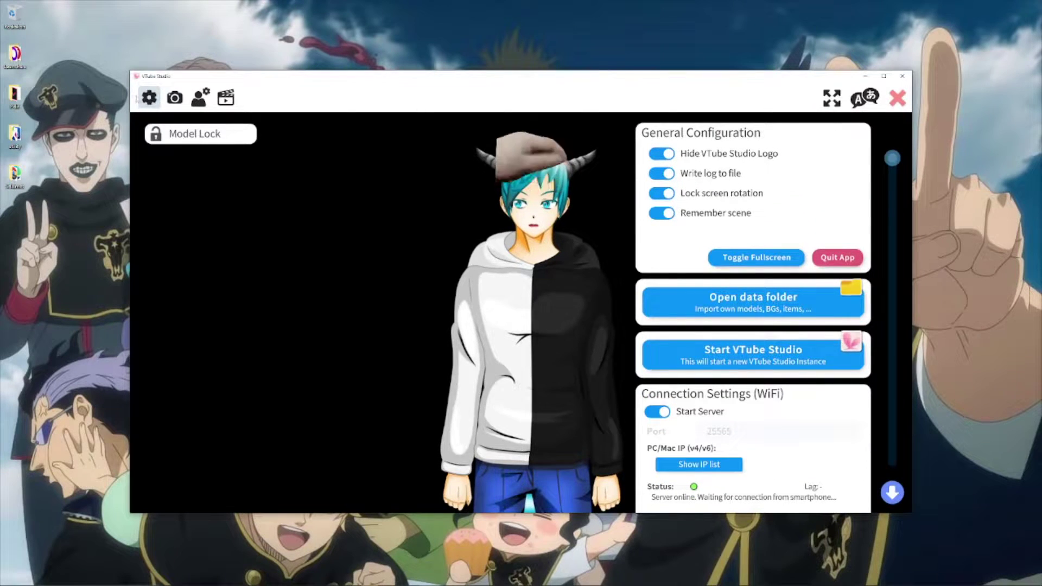
{"action": "left_click_drag", "start_coordinate": [893, 158], "coordinate": [883, 313]}
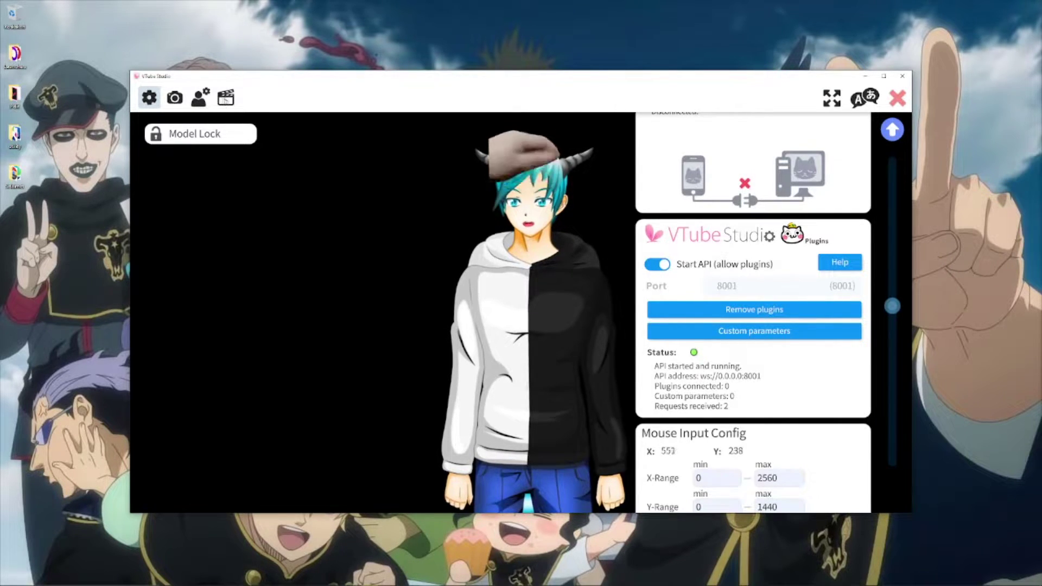
{"action": "left_click", "coordinate": [225, 101]}
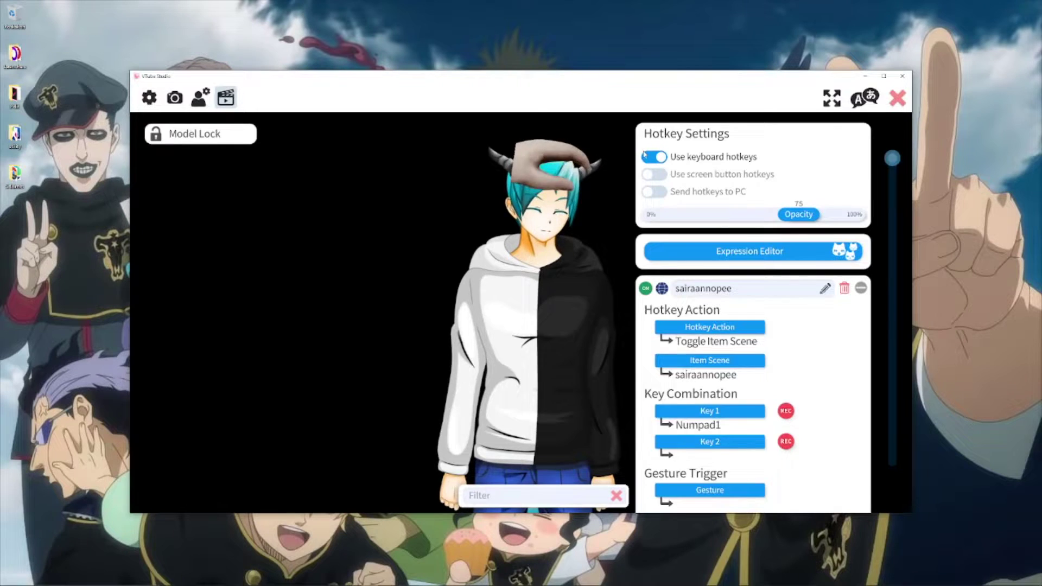
{"action": "left_click_drag", "start_coordinate": [893, 159], "coordinate": [887, 465]}
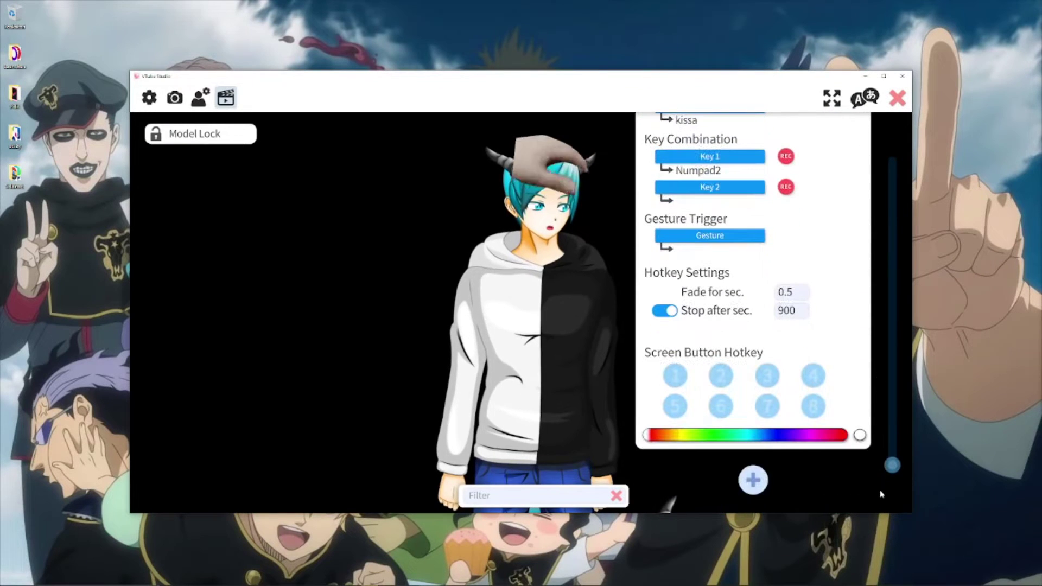
Add a new hotkey named 'Headpat' and bring up its Hotkey Action list
{"action": "left_click", "coordinate": [752, 483]}
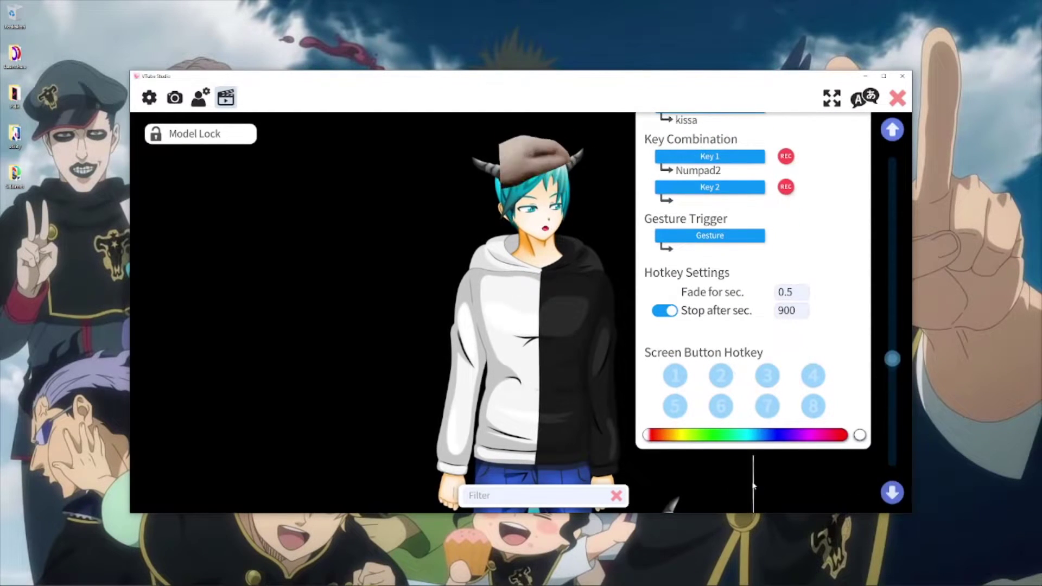
{"action": "left_click_drag", "start_coordinate": [893, 358], "coordinate": [893, 417]}
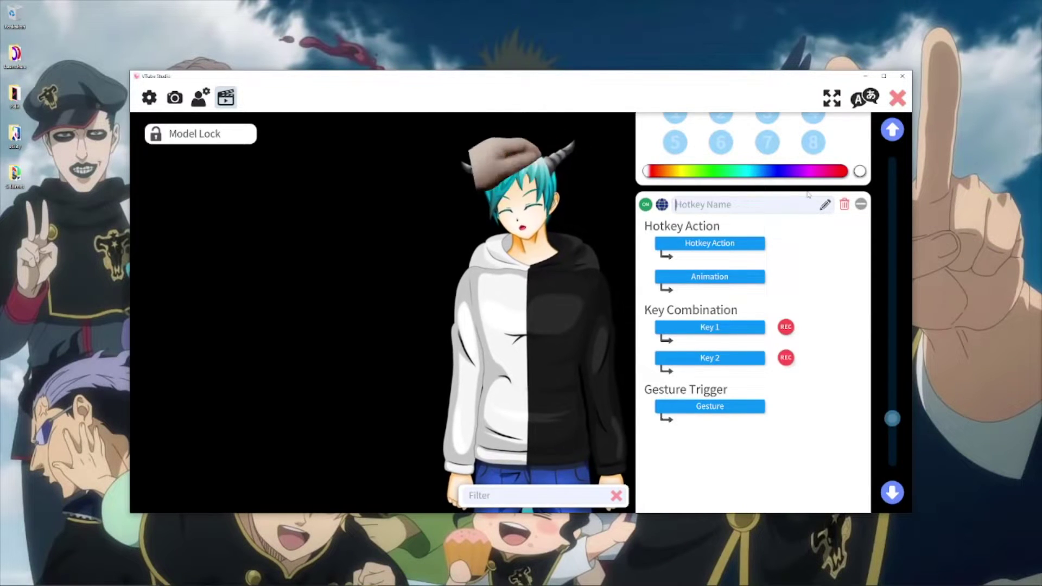
{"action": "type", "text": "Head"}
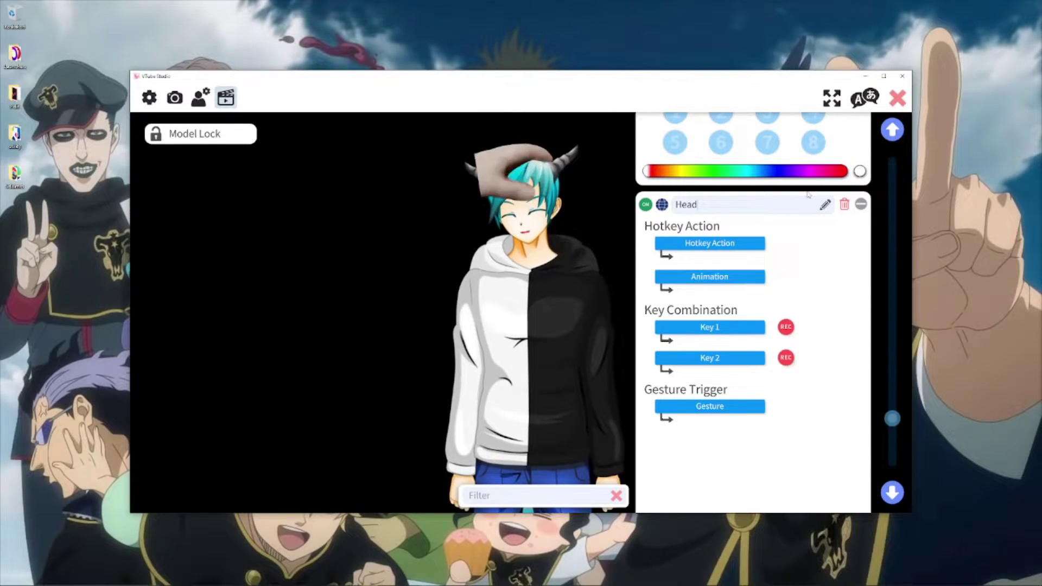
{"action": "type", "text": "pat"}
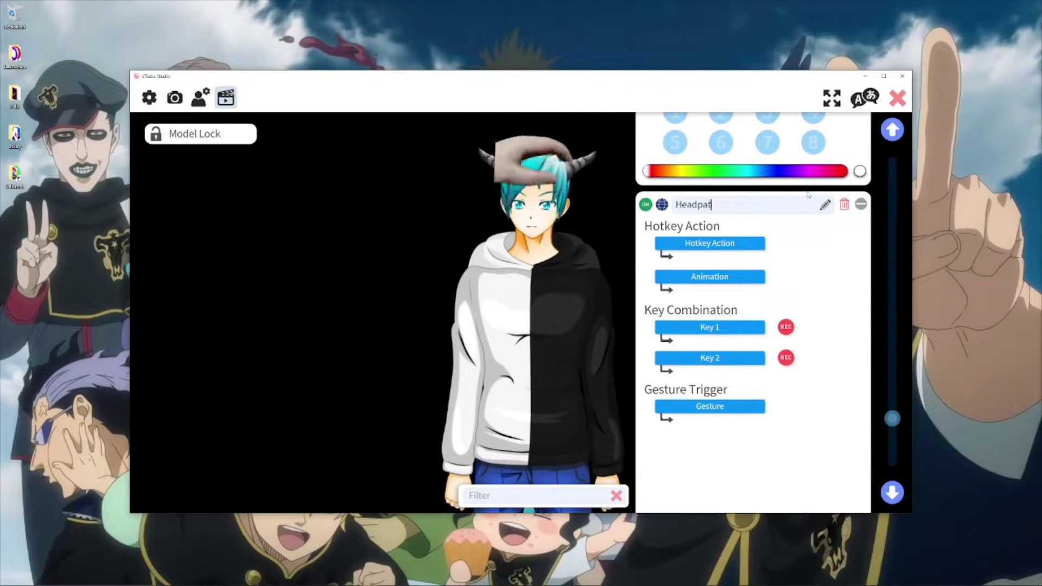
{"action": "left_click", "coordinate": [710, 246]}
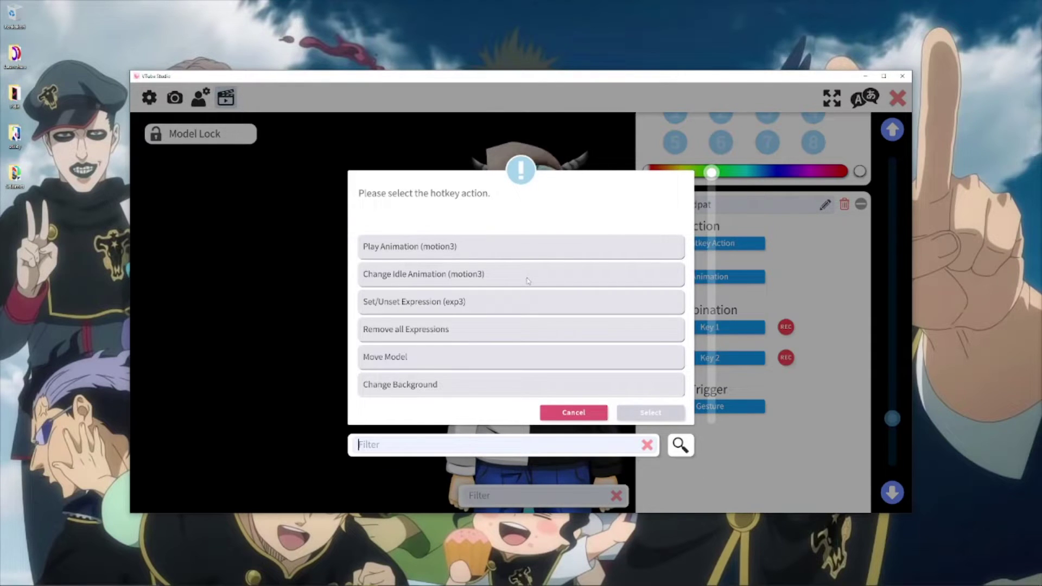
Give the Headpat hotkey the Toggle Item Scene action targeting the [1] Headpat scene
{"action": "type", "text": "item"}
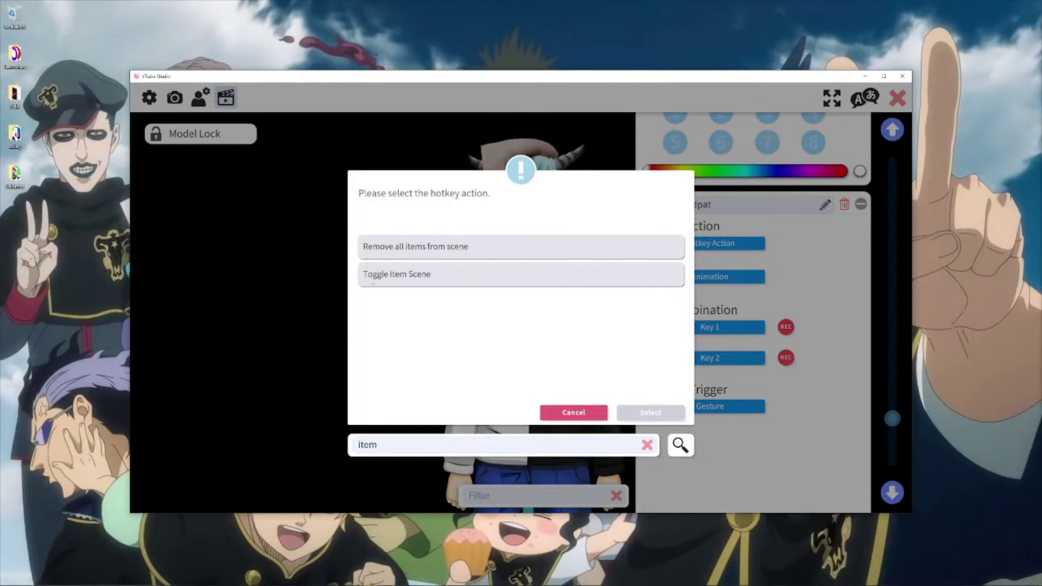
{"action": "left_click", "coordinate": [384, 278]}
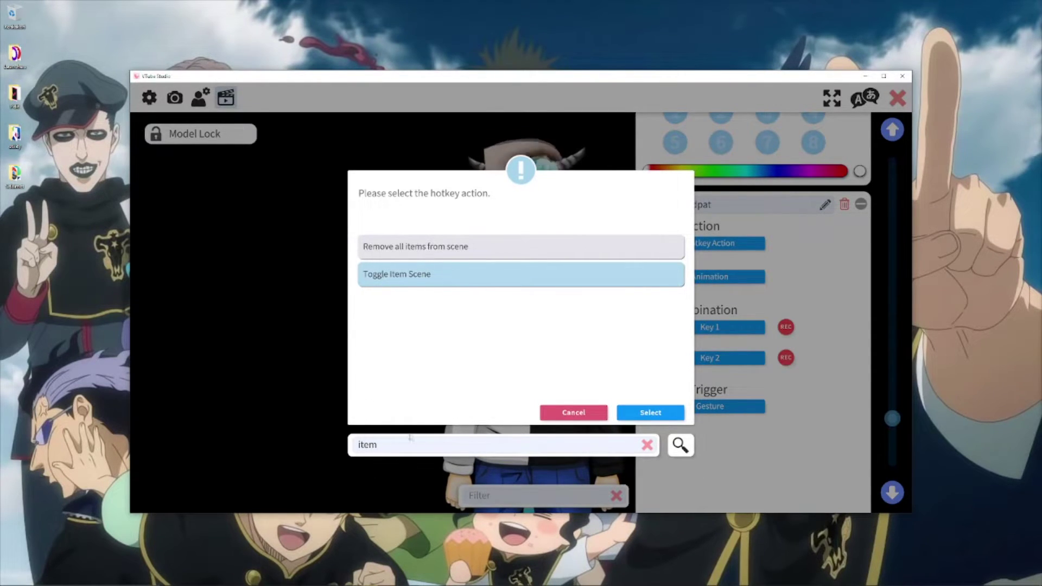
{"action": "left_click", "coordinate": [651, 413]}
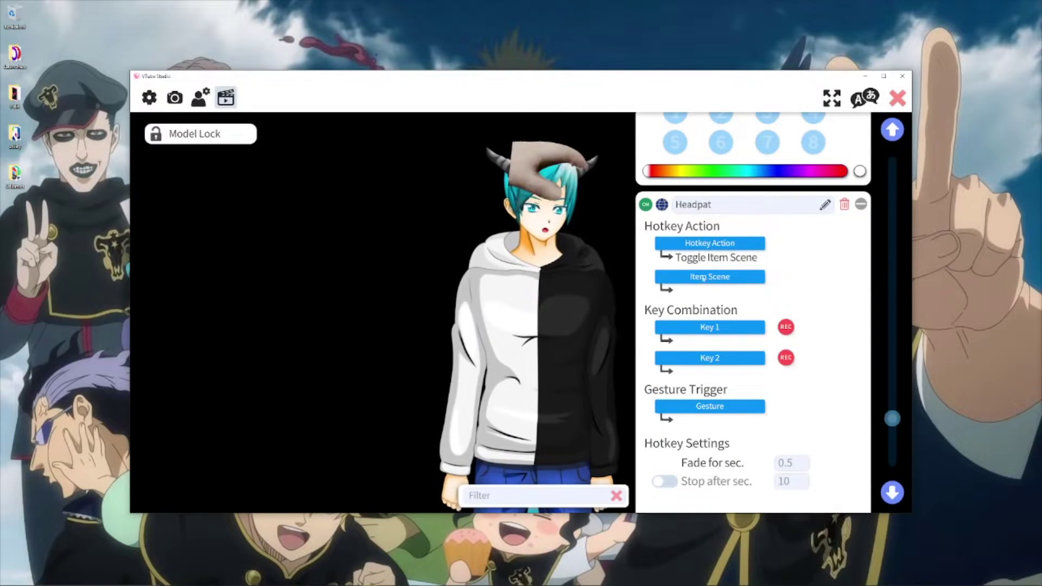
{"action": "left_click", "coordinate": [689, 281]}
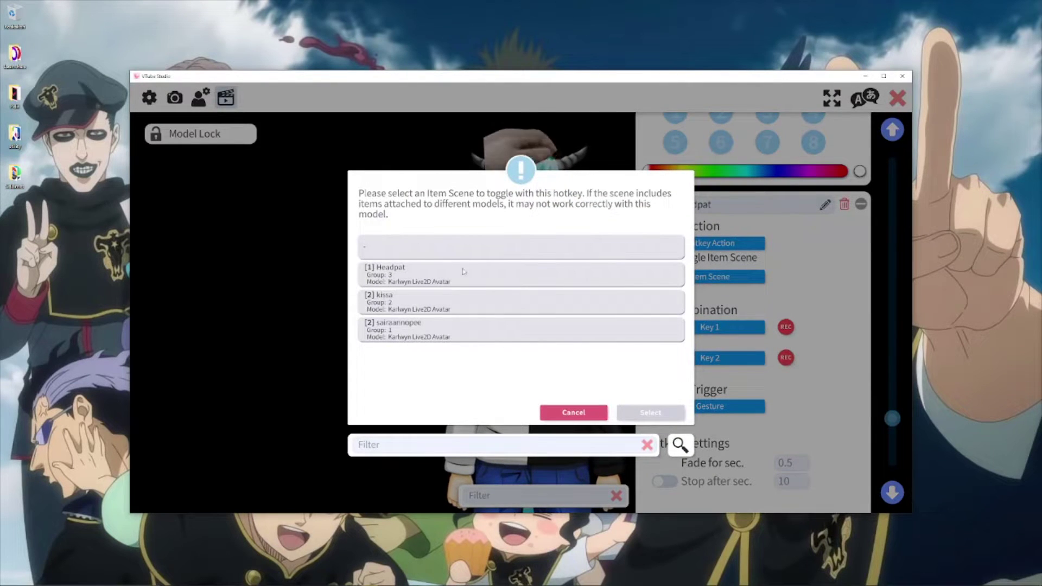
{"action": "left_click", "coordinate": [394, 278]}
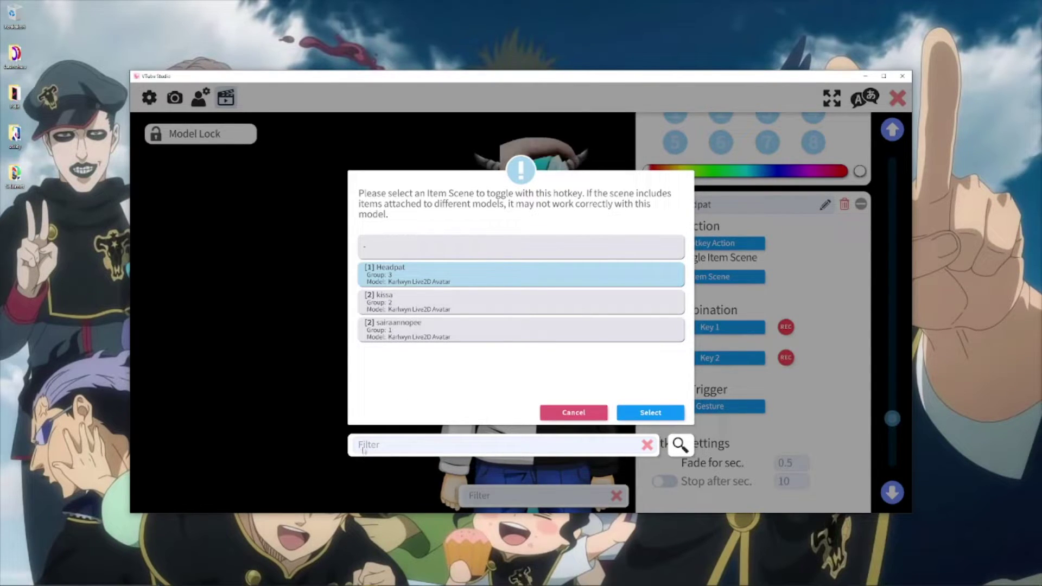
{"action": "left_click", "coordinate": [641, 414]}
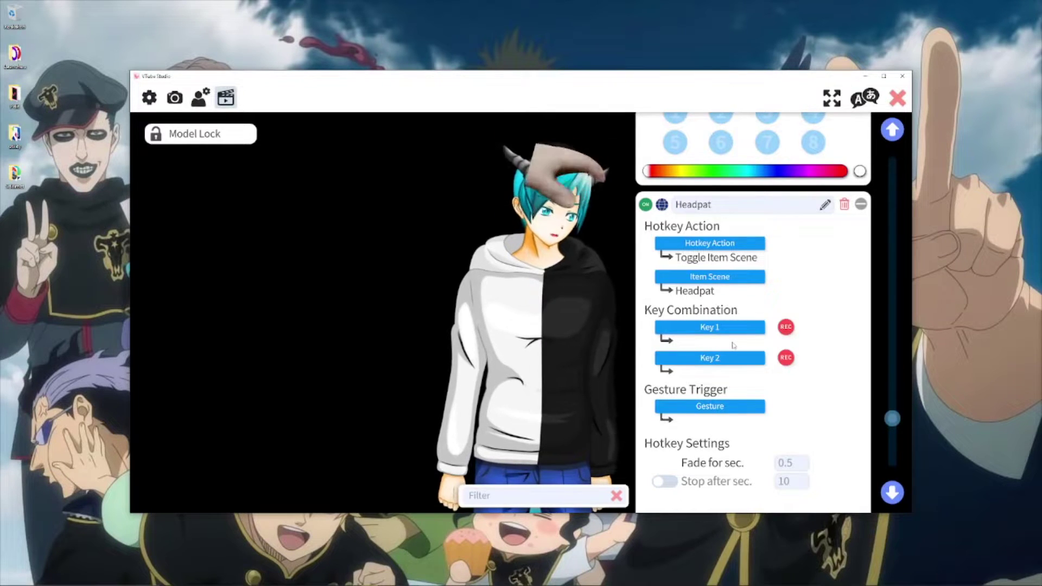
Record Numpad3 as Key 1 of the Headpat hotkey and review it in the list
{"action": "left_click", "coordinate": [787, 327]}
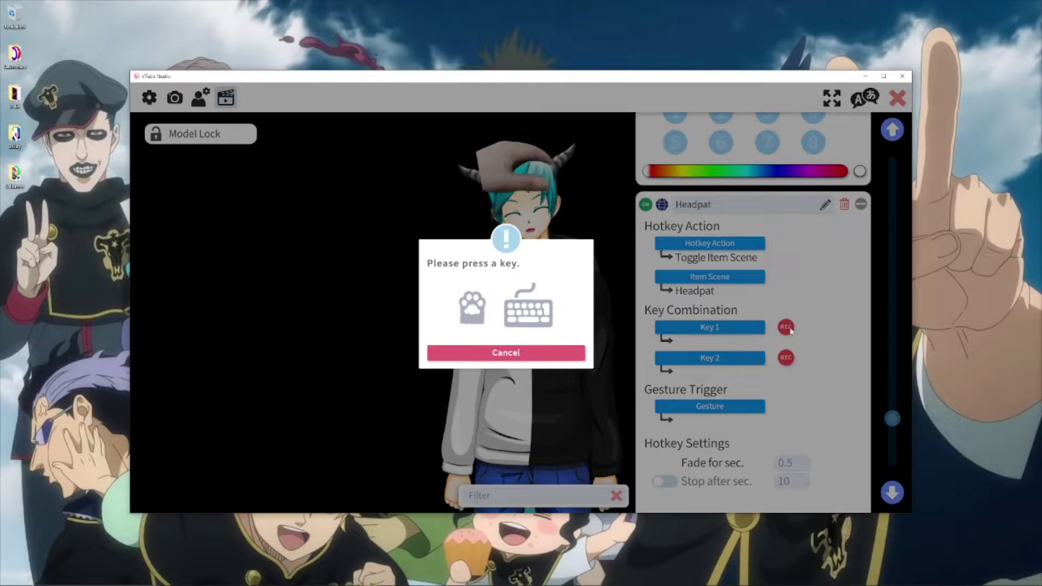
{"action": "key", "text": "KP_3"}
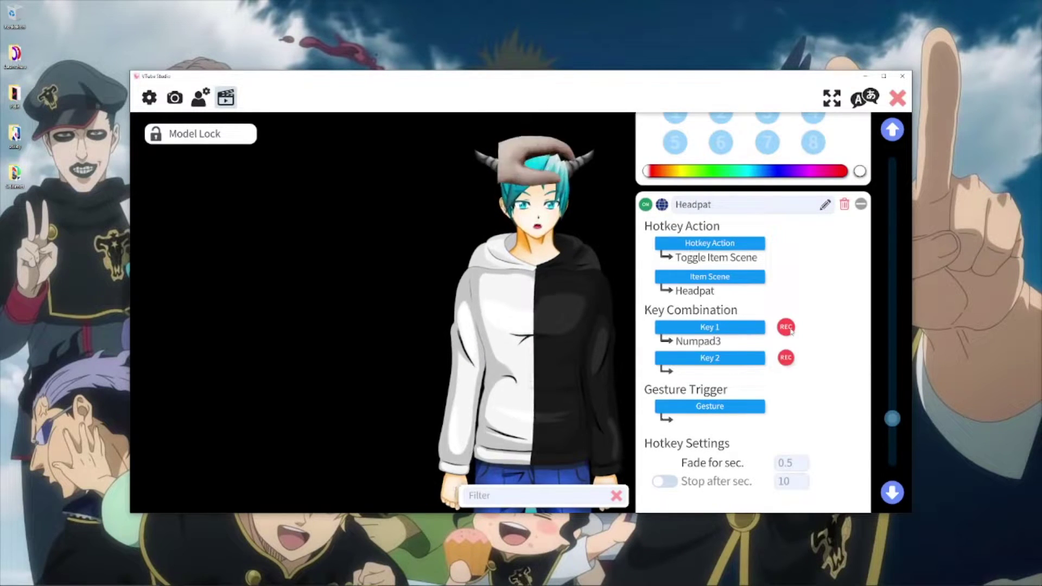
{"action": "scroll", "coordinate": [708, 326], "scroll_direction": "up", "scroll_amount": 3}
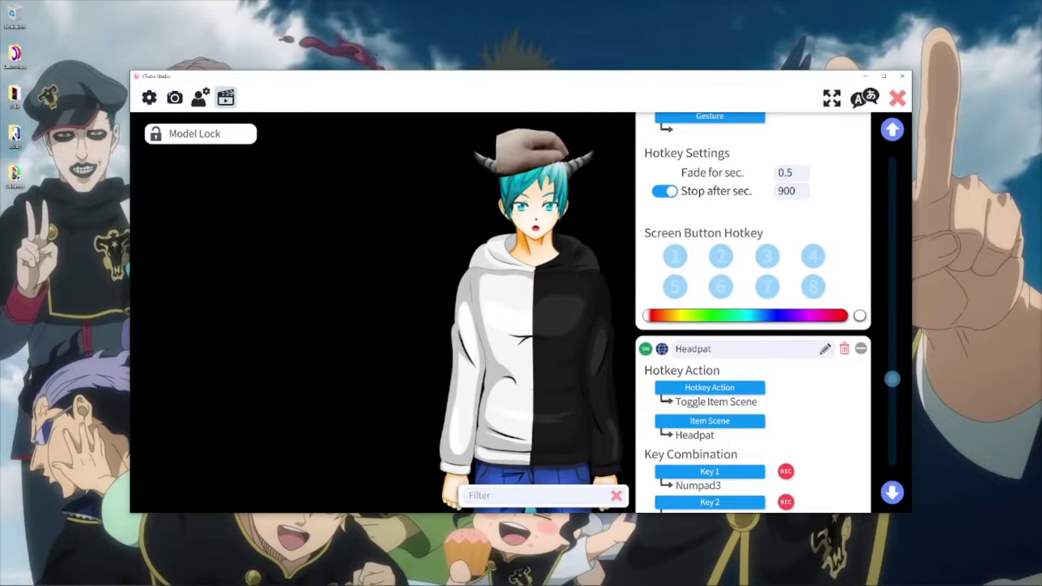
{"action": "scroll", "coordinate": [674, 196], "scroll_direction": "up", "scroll_amount": 2}
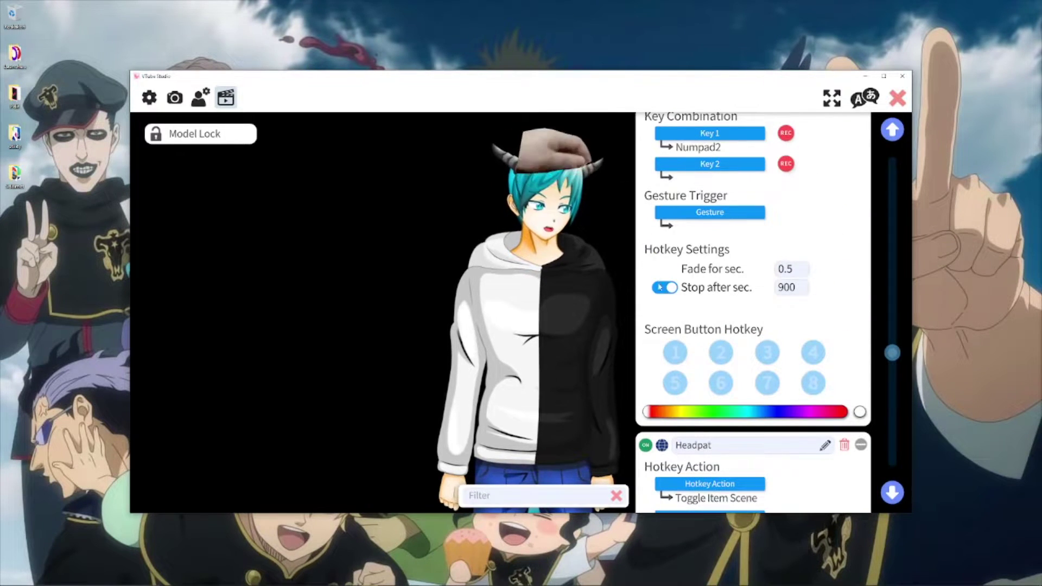
{"action": "scroll", "coordinate": [730, 342], "scroll_direction": "down", "scroll_amount": 6}
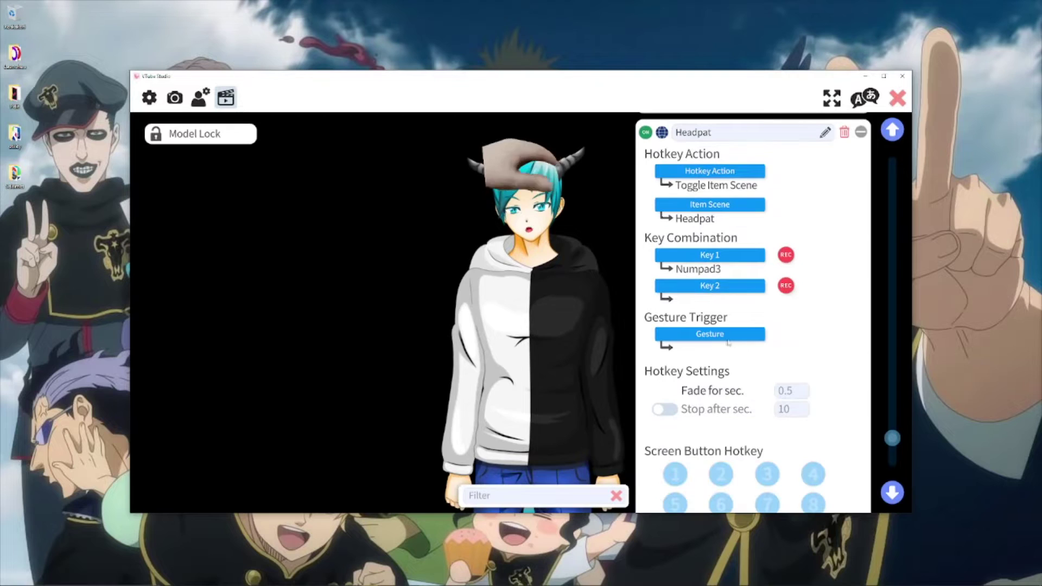
{"action": "scroll", "coordinate": [730, 342], "scroll_direction": "down", "scroll_amount": 1}
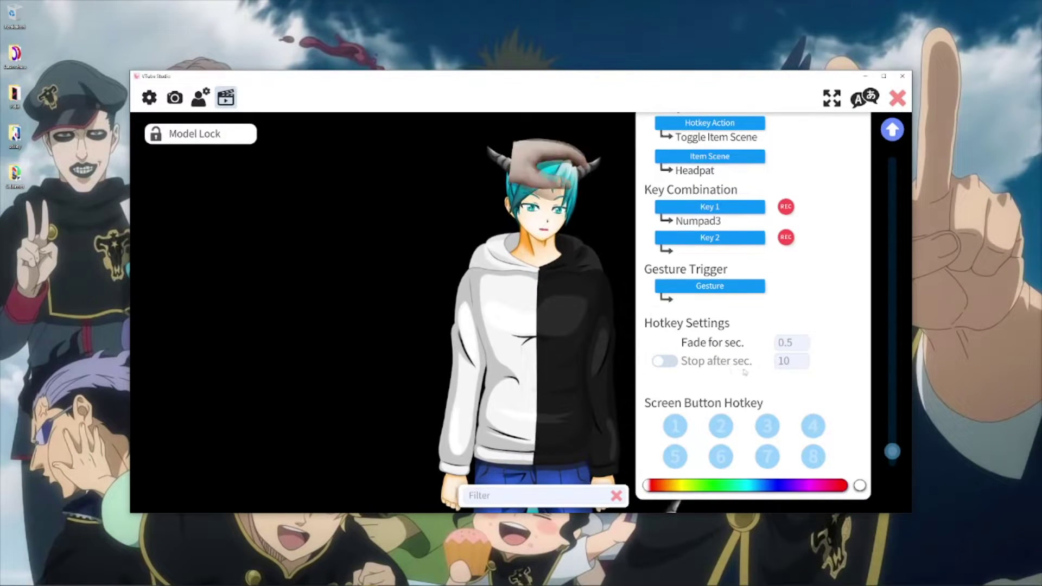
Turn on Stop after sec. with 10 seconds for the Headpat hotkey, review, and close settings
{"action": "left_click", "coordinate": [660, 362]}
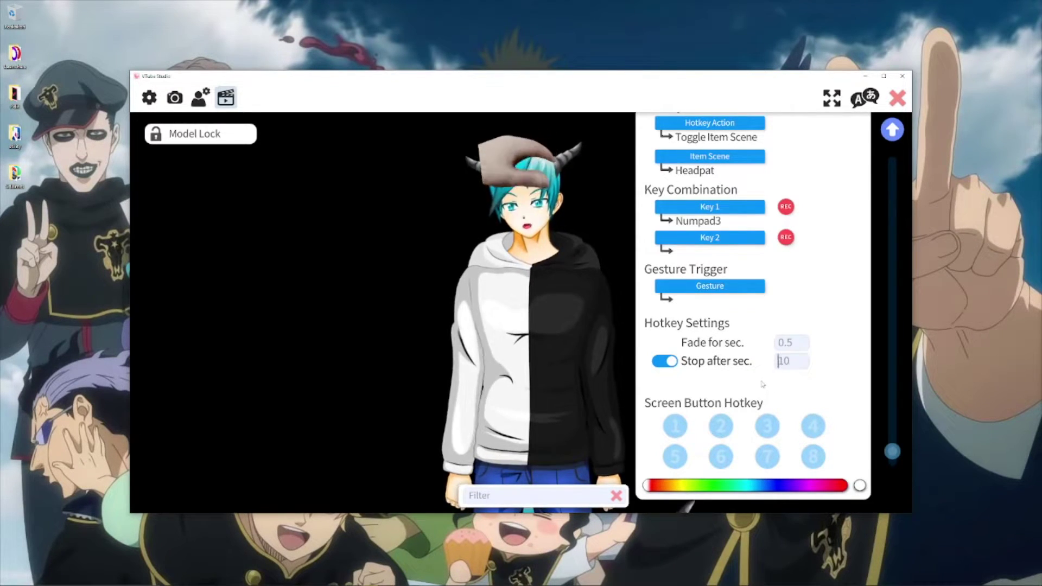
{"action": "type", "text": "1"}
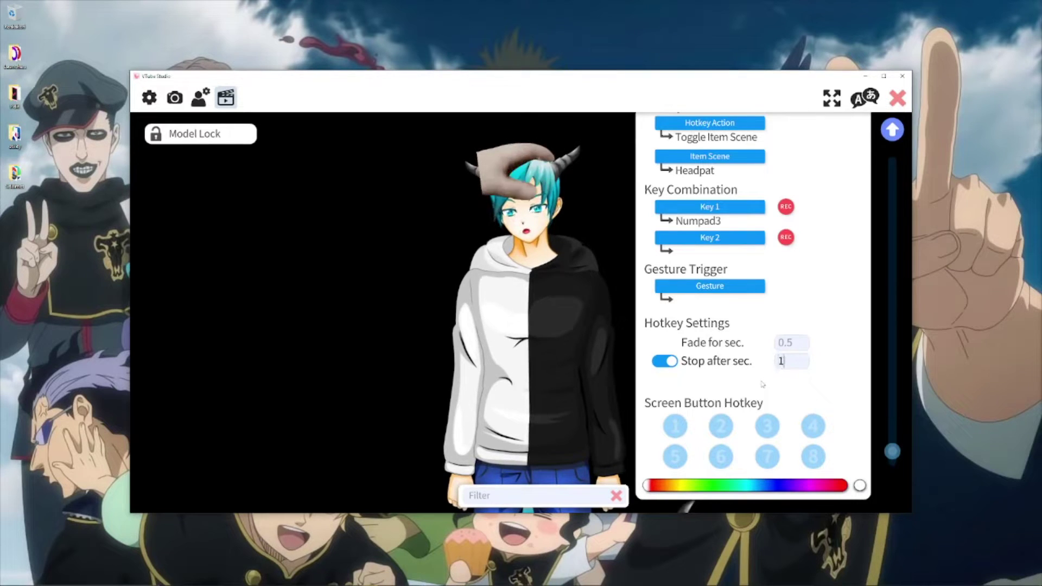
{"action": "type", "text": "0"}
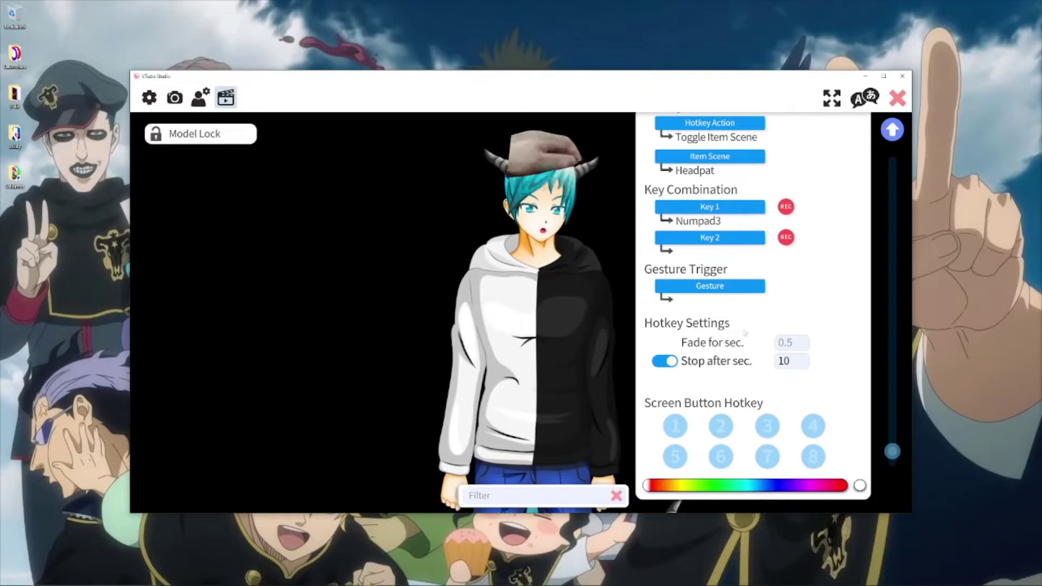
{"action": "scroll", "coordinate": [782, 320], "scroll_direction": "up", "scroll_amount": 6}
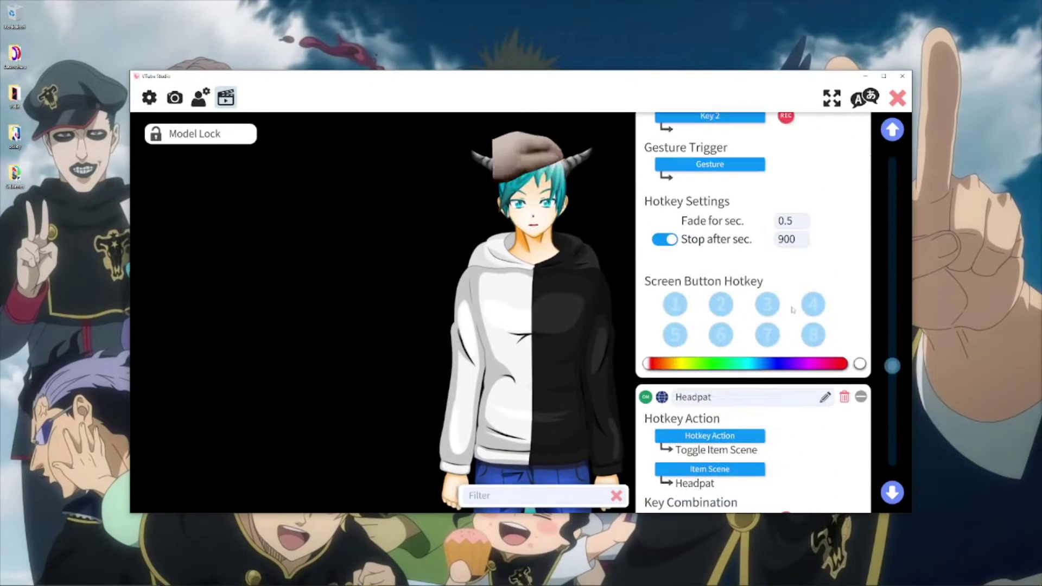
{"action": "scroll", "coordinate": [755, 313], "scroll_direction": "up", "scroll_amount": 3}
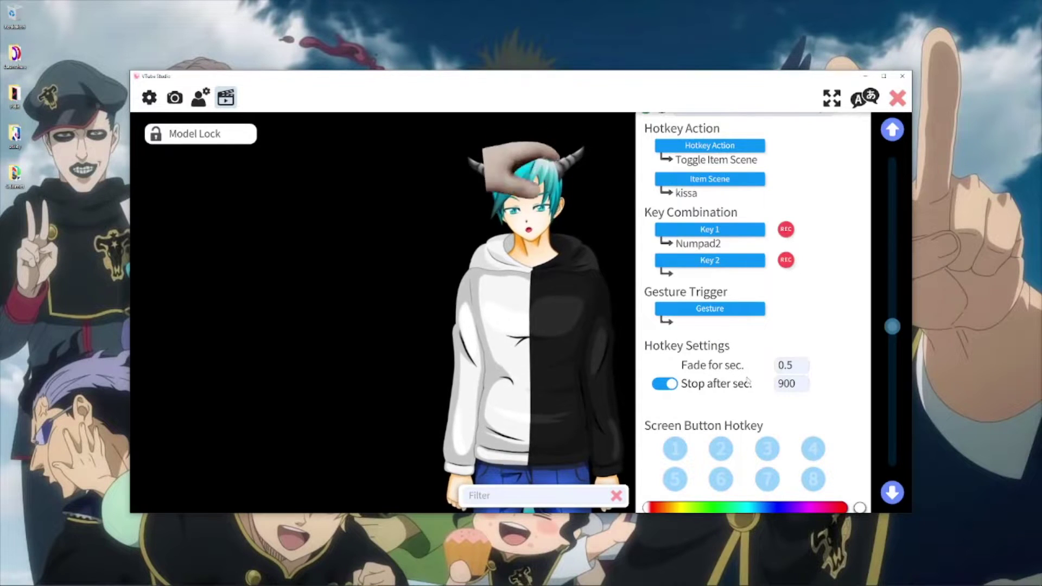
{"action": "scroll", "coordinate": [804, 415], "scroll_direction": "down", "scroll_amount": 2}
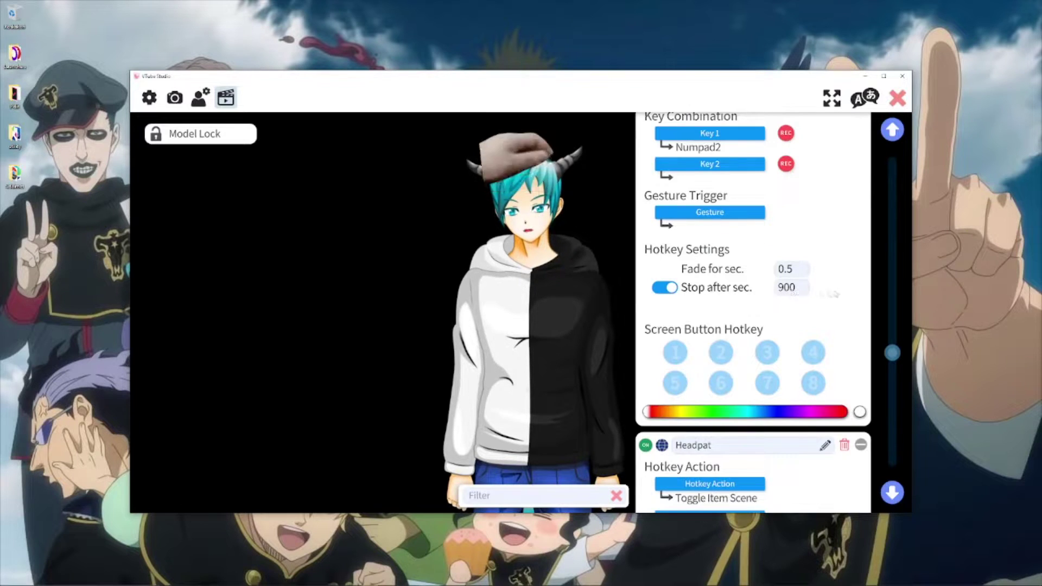
{"action": "scroll", "coordinate": [774, 319], "scroll_direction": "down", "scroll_amount": 2}
{"action": "scroll", "coordinate": [838, 392], "scroll_direction": "down", "scroll_amount": 6}
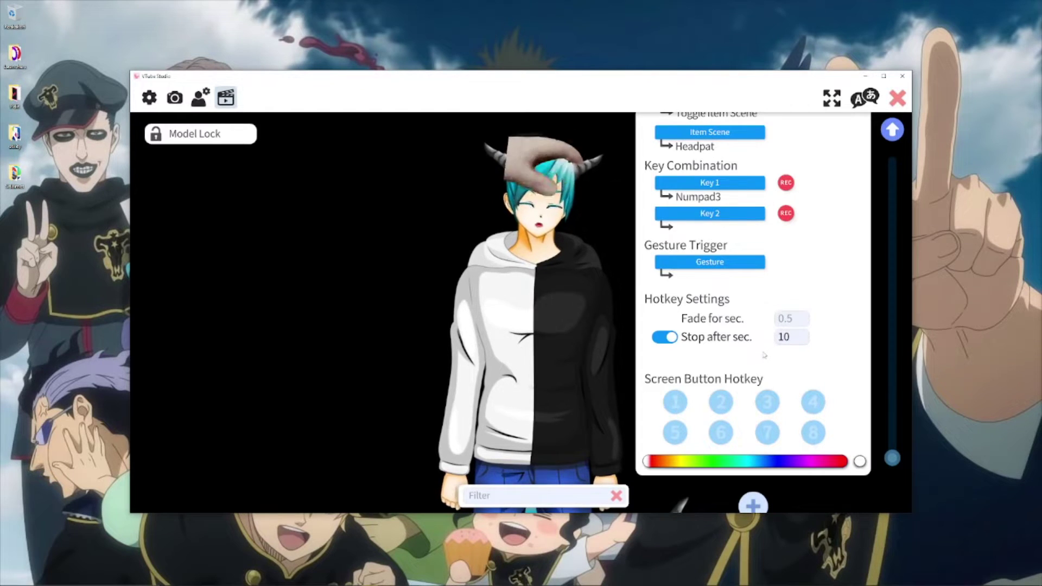
{"action": "scroll", "coordinate": [765, 354], "scroll_direction": "down", "scroll_amount": 1}
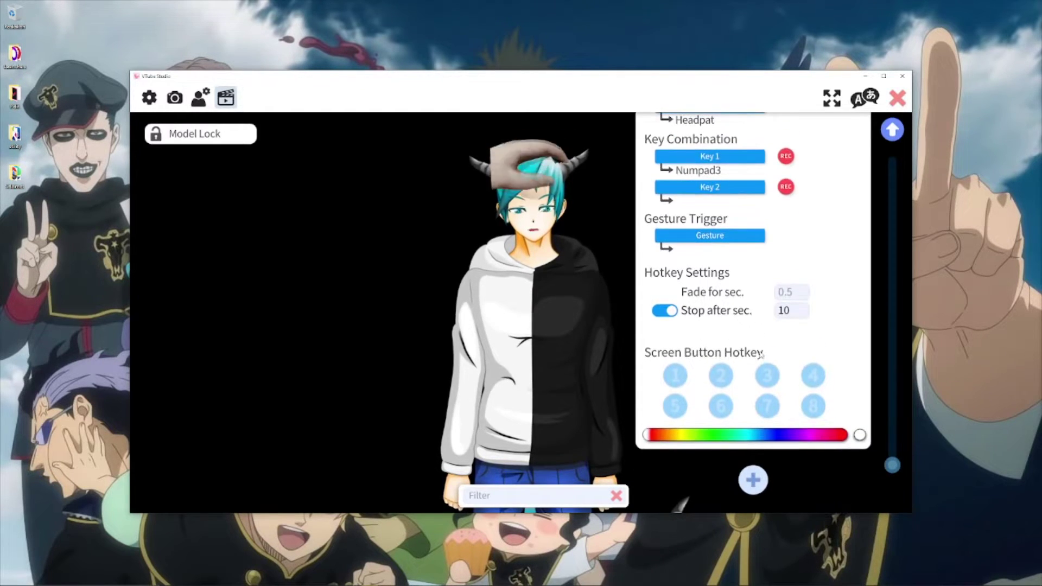
{"action": "scroll", "coordinate": [745, 328], "scroll_direction": "up", "scroll_amount": 8}
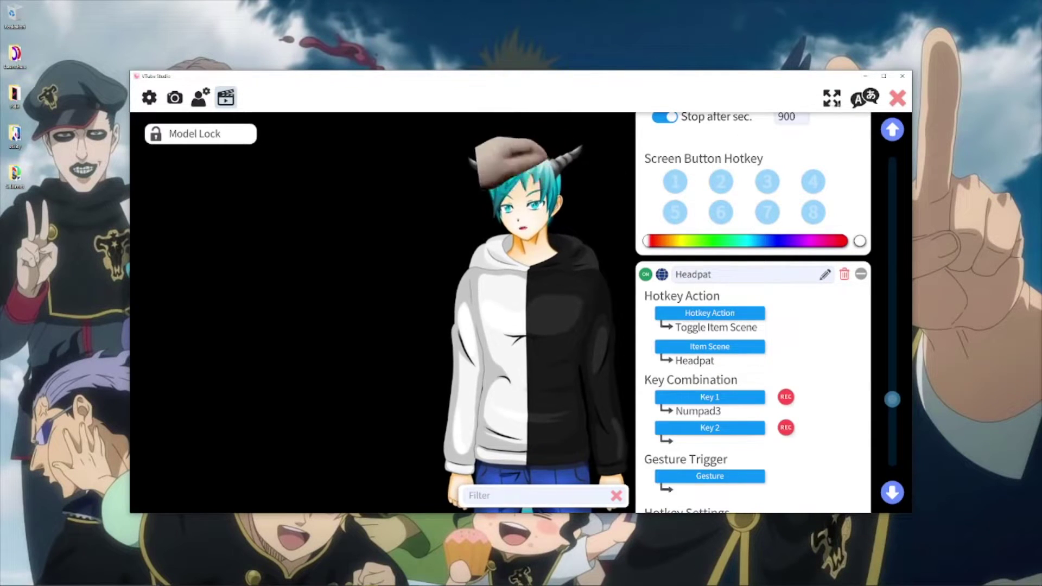
{"action": "left_click", "coordinate": [897, 101]}
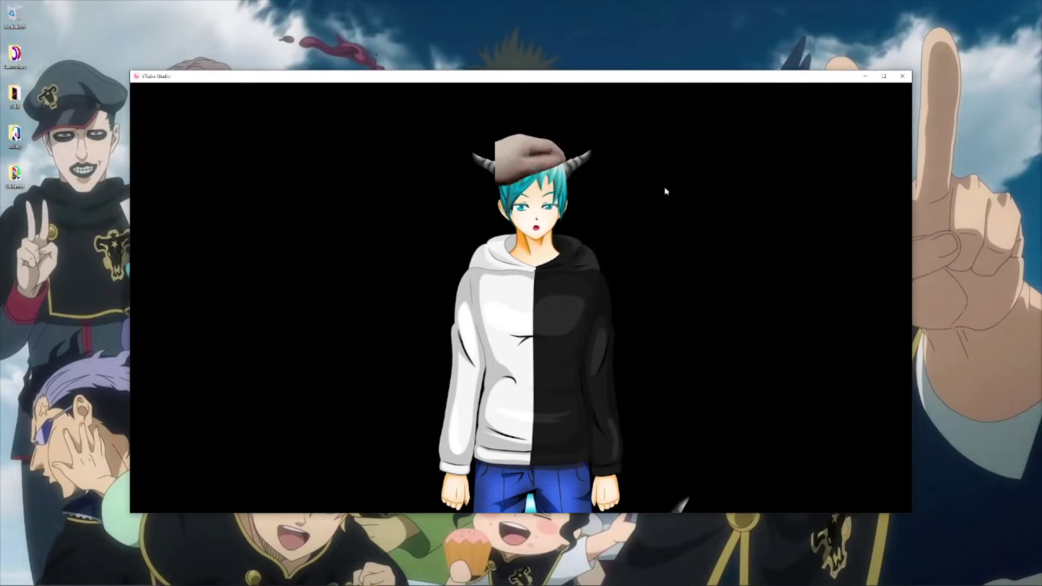
Test a hotkey with key 1 on the model, then open the utility shortcuts folder in File Explorer
{"action": "key", "text": "1"}
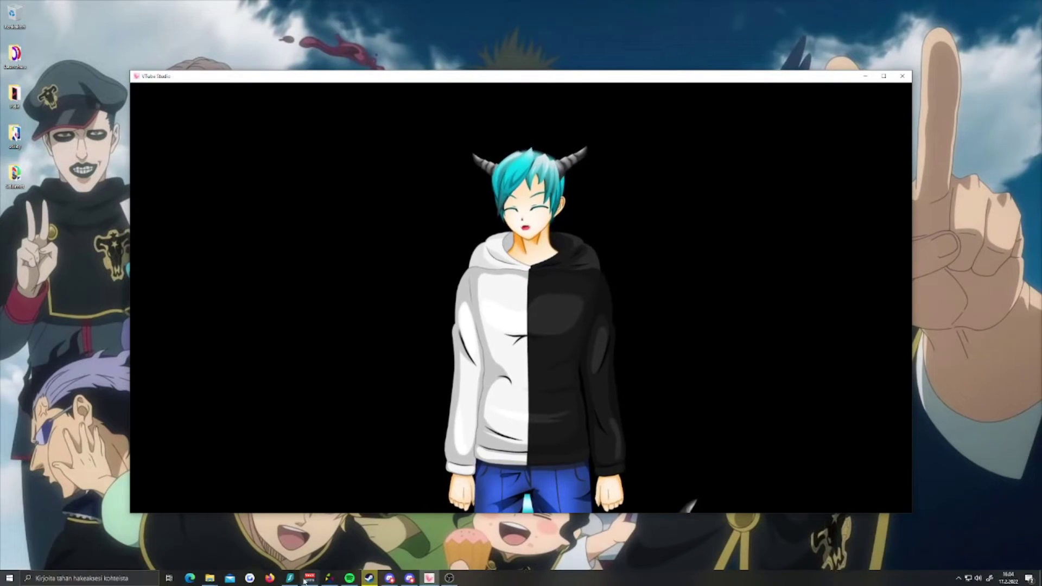
{"action": "mouse_move", "coordinate": [209, 578]}
{"action": "left_click", "coordinate": [234, 549]}
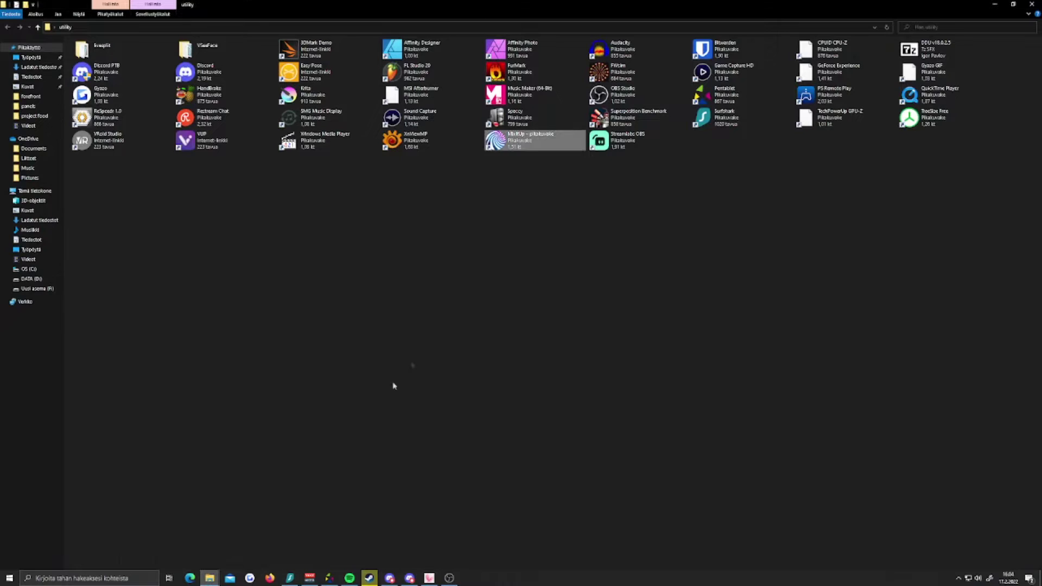